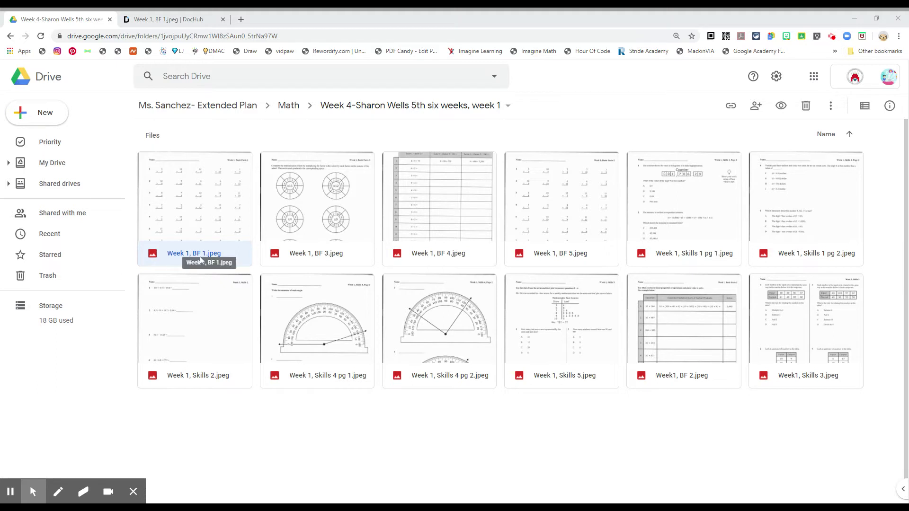
# Bring up the Week 1, BF 1.jpeg worksheet already open in DocHub.
pyautogui.click(185, 21)
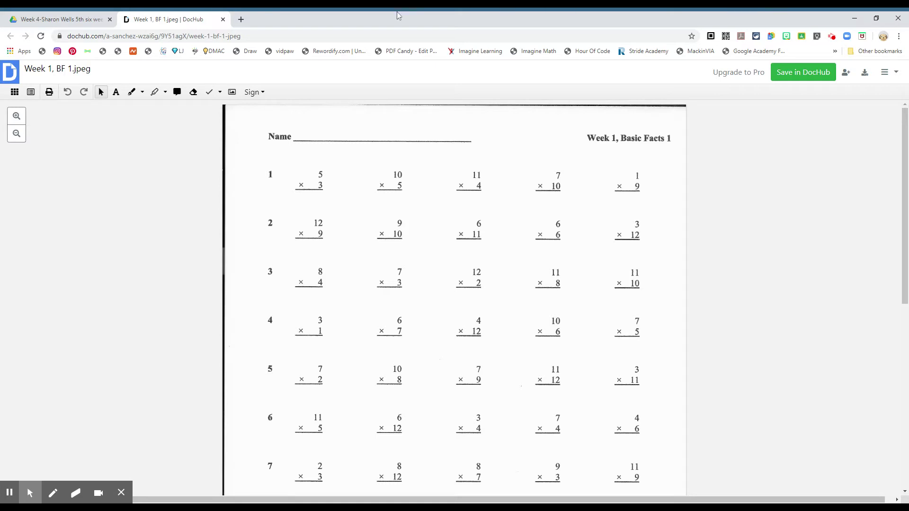
# Set the freehand pen to navy #06118C ink with stroke width 2.
pyautogui.click(131, 93)
pyautogui.click(279, 92)
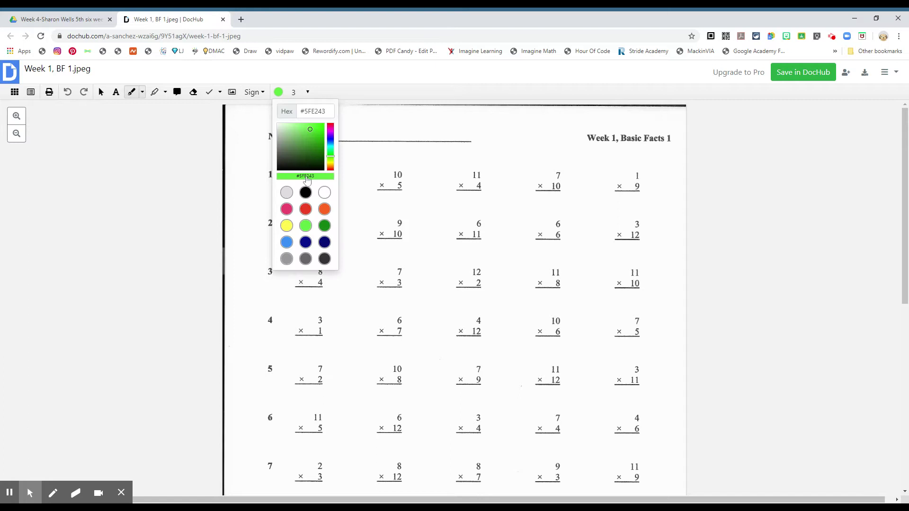
pyautogui.click(306, 242)
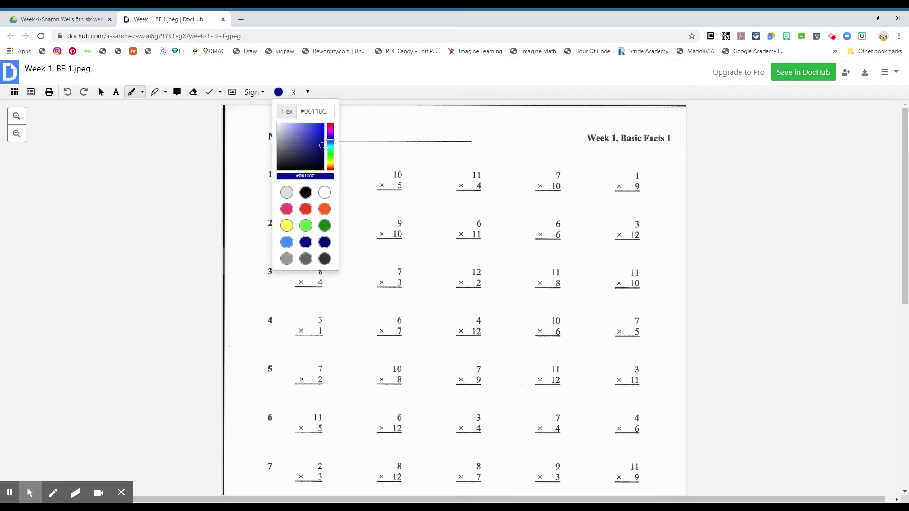
pyautogui.click(308, 92)
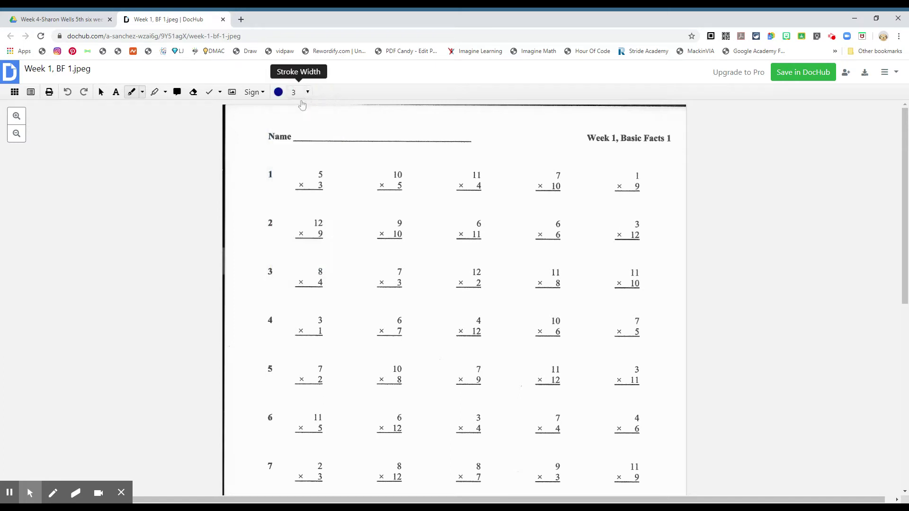
pyautogui.click(299, 107)
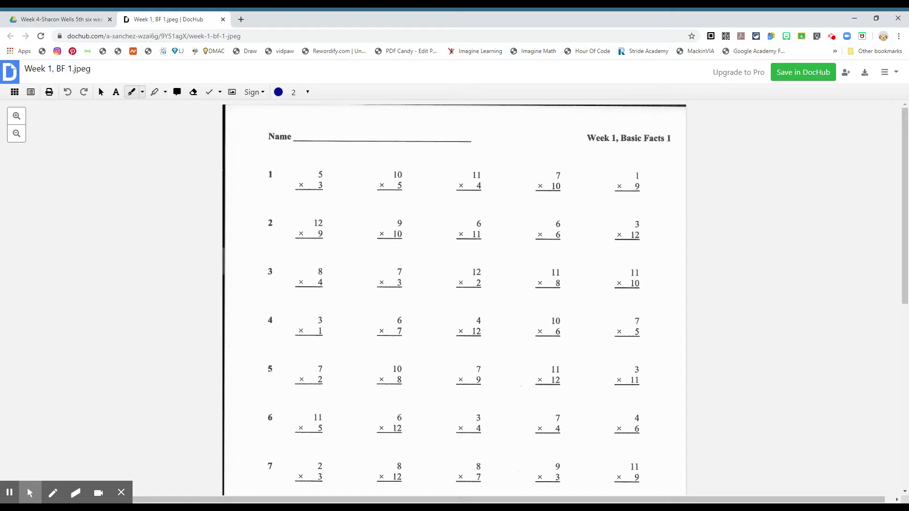
# Handwrite 15, 50, 44, 70 and 9 under row 1, then start the answer under 12 × 9.
pyautogui.moveTo(304, 192)
pyautogui.mouseDown()
pyautogui.moveTo(305, 203)
pyautogui.moveTo(318, 201)
pyautogui.moveTo(310, 205)
pyautogui.mouseUp()
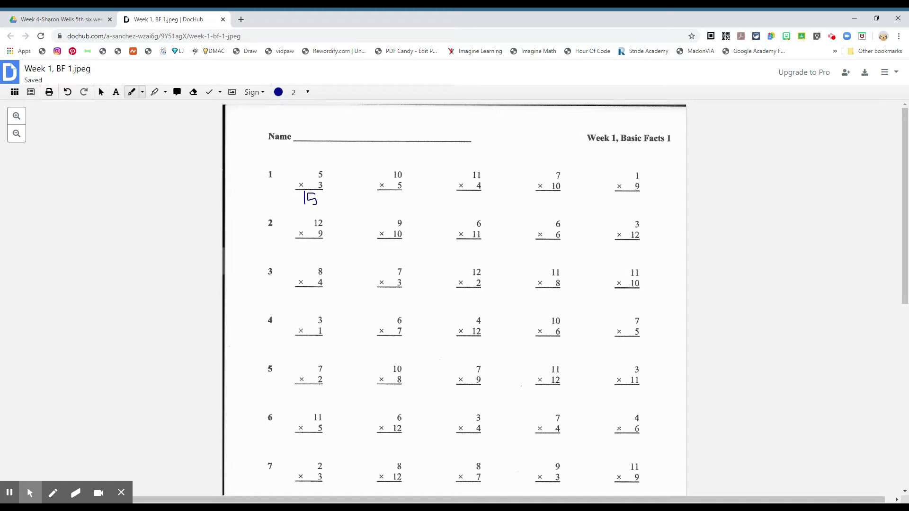
pyautogui.moveTo(391, 194)
pyautogui.mouseDown()
pyautogui.moveTo(384, 193)
pyautogui.moveTo(388, 204)
pyautogui.moveTo(401, 198)
pyautogui.moveTo(396, 178)
pyautogui.mouseUp()
pyautogui.moveTo(464, 192); pyautogui.dragTo(475, 207)
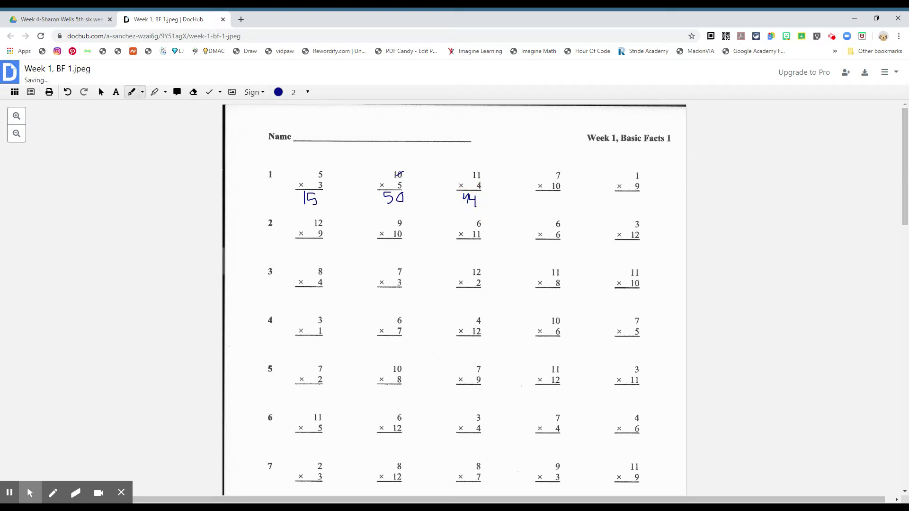
pyautogui.moveTo(543, 191)
pyautogui.mouseDown()
pyautogui.moveTo(550, 203)
pyautogui.moveTo(559, 194)
pyautogui.mouseUp()
pyautogui.moveTo(634, 196)
pyautogui.mouseDown()
pyautogui.moveTo(625, 196)
pyautogui.moveTo(631, 210)
pyautogui.mouseUp()
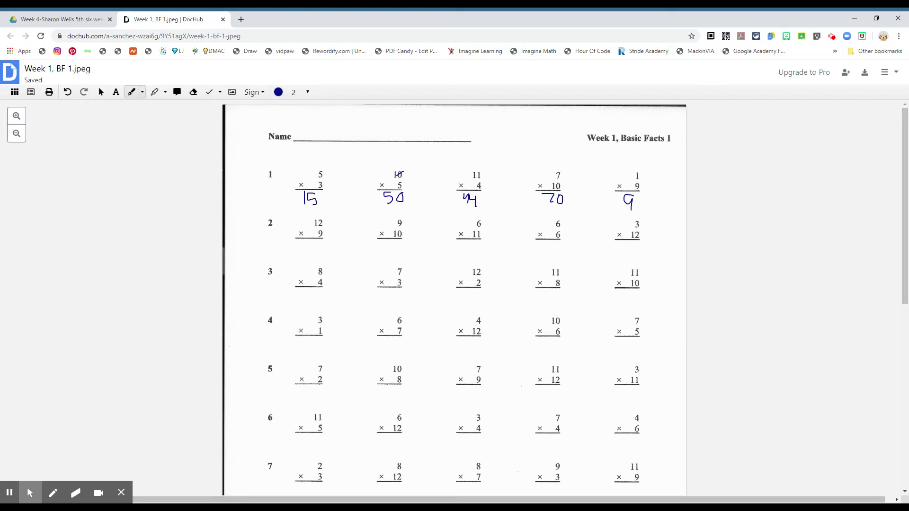
pyautogui.moveTo(325, 242)
pyautogui.mouseDown()
pyautogui.moveTo(317, 253)
pyautogui.moveTo(321, 237)
pyautogui.moveTo(305, 219)
pyautogui.moveTo(312, 217)
pyautogui.mouseUp()
# Write 108, 90, 66 and 36 in row 2, working 12 × 3 = 36 beside 3 × 12.
pyautogui.click(310, 219)
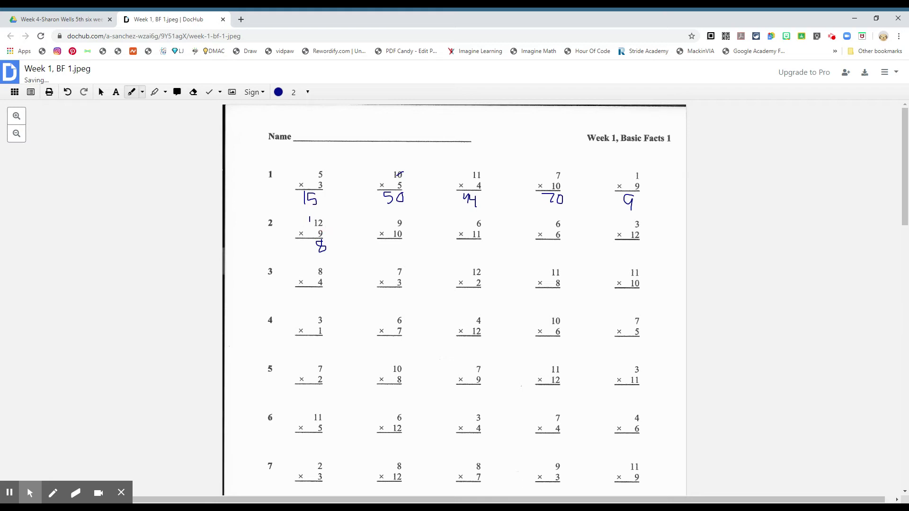
pyautogui.moveTo(316, 243); pyautogui.dragTo(305, 255)
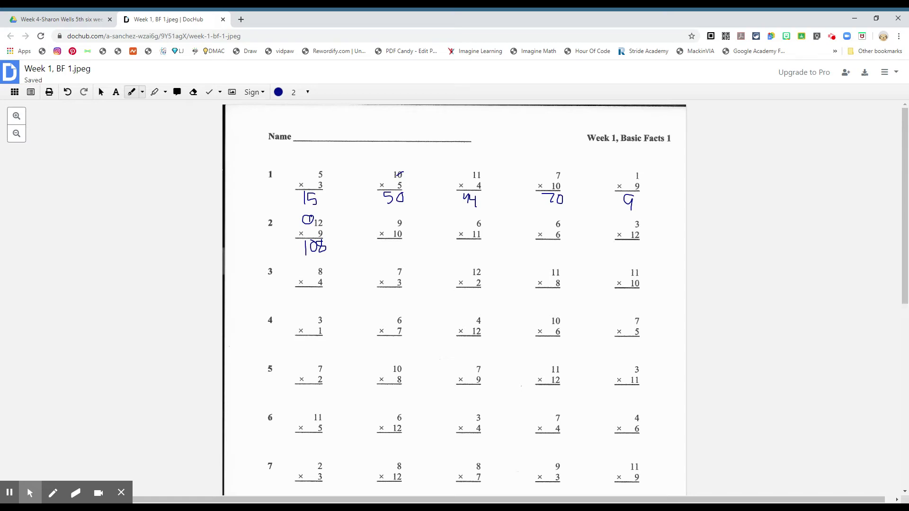
pyautogui.moveTo(389, 243)
pyautogui.mouseDown()
pyautogui.moveTo(388, 258)
pyautogui.moveTo(396, 243)
pyautogui.mouseUp()
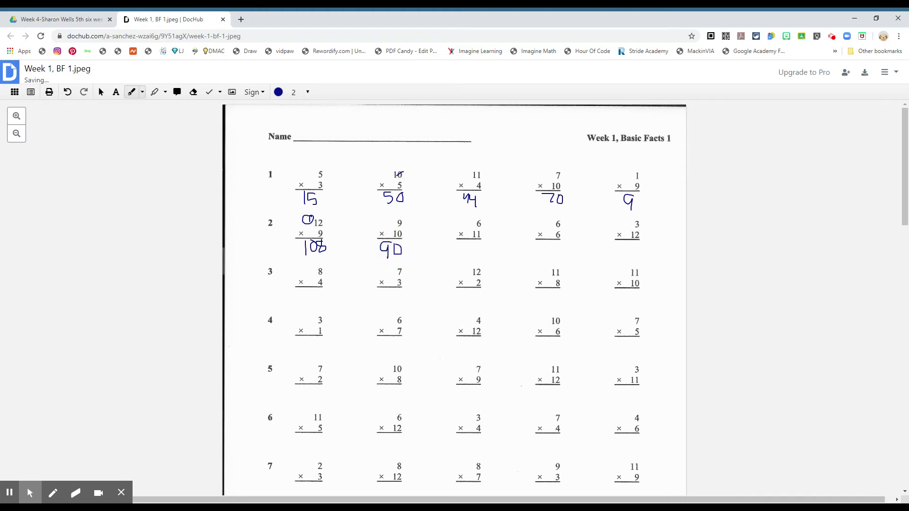
pyautogui.moveTo(471, 242)
pyautogui.mouseDown()
pyautogui.moveTo(469, 251)
pyautogui.moveTo(477, 249)
pyautogui.mouseUp()
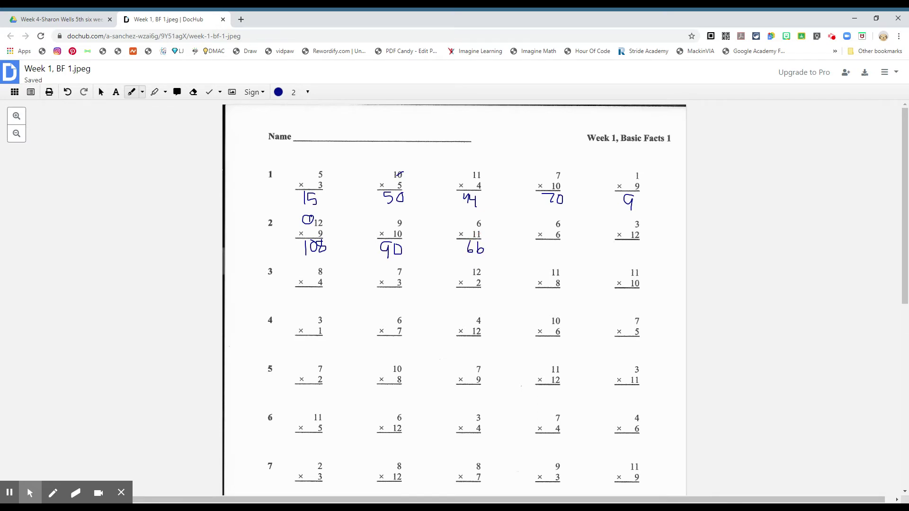
pyautogui.moveTo(542, 242)
pyautogui.mouseDown()
pyautogui.moveTo(552, 254)
pyautogui.moveTo(543, 259)
pyautogui.moveTo(562, 246)
pyautogui.moveTo(568, 255)
pyautogui.moveTo(557, 254)
pyautogui.mouseUp()
pyautogui.moveTo(660, 214)
pyautogui.mouseDown()
pyautogui.moveTo(659, 226)
pyautogui.moveTo(667, 215)
pyautogui.moveTo(673, 224)
pyautogui.moveTo(654, 238)
pyautogui.moveTo(671, 223)
pyautogui.moveTo(685, 246)
pyautogui.moveTo(669, 240)
pyautogui.moveTo(671, 260)
pyautogui.moveTo(657, 262)
pyautogui.mouseUp()
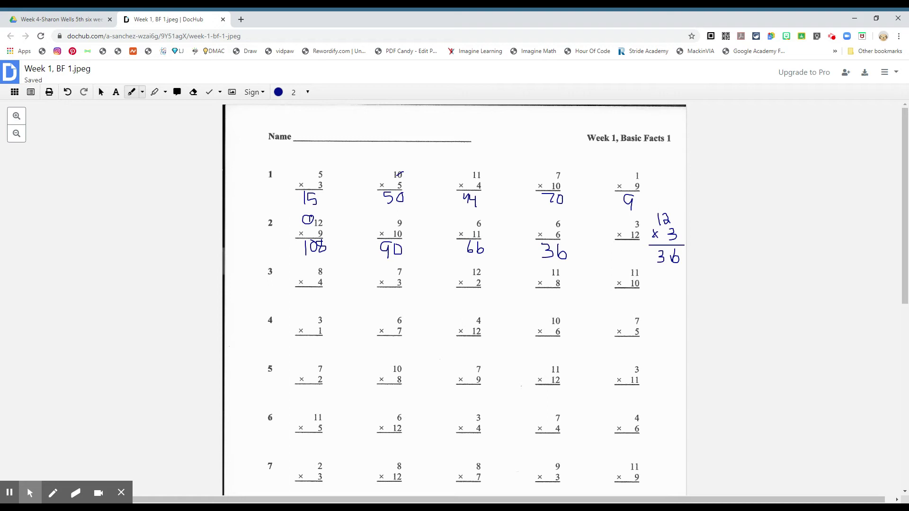
# Handwrite 32, 21, 24, 88 and 110 under the row 3 problems.
pyautogui.moveTo(303, 291)
pyautogui.mouseDown()
pyautogui.moveTo(305, 304)
pyautogui.moveTo(325, 307)
pyautogui.mouseUp()
pyautogui.moveTo(383, 294)
pyautogui.mouseDown()
pyautogui.moveTo(384, 304)
pyautogui.moveTo(395, 299)
pyautogui.mouseUp()
pyautogui.moveTo(464, 294); pyautogui.dragTo(474, 304)
pyautogui.moveTo(475, 291); pyautogui.dragTo(480, 307)
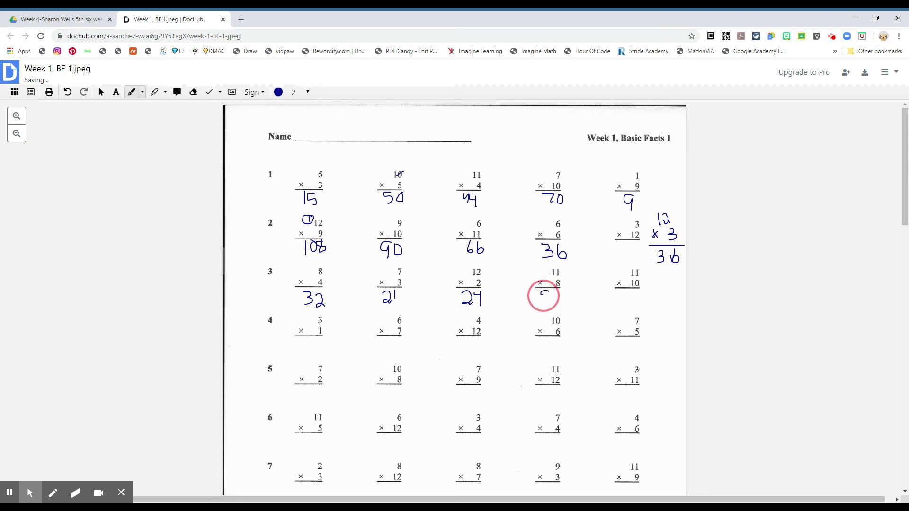
pyautogui.moveTo(559, 295); pyautogui.dragTo(545, 303)
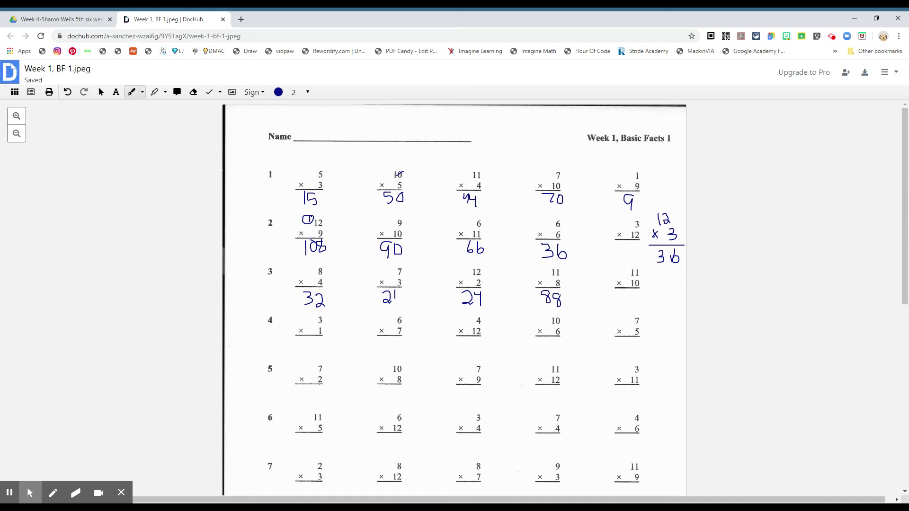
pyautogui.moveTo(639, 280)
pyautogui.mouseDown()
pyautogui.moveTo(644, 299)
pyautogui.moveTo(610, 308)
pyautogui.mouseUp()
# Write row 4 answers 3, 42, 48, a mark above 10 × 6, and 35, then 14 under 7 × 2.
pyautogui.scroll(-8, 455, 296)
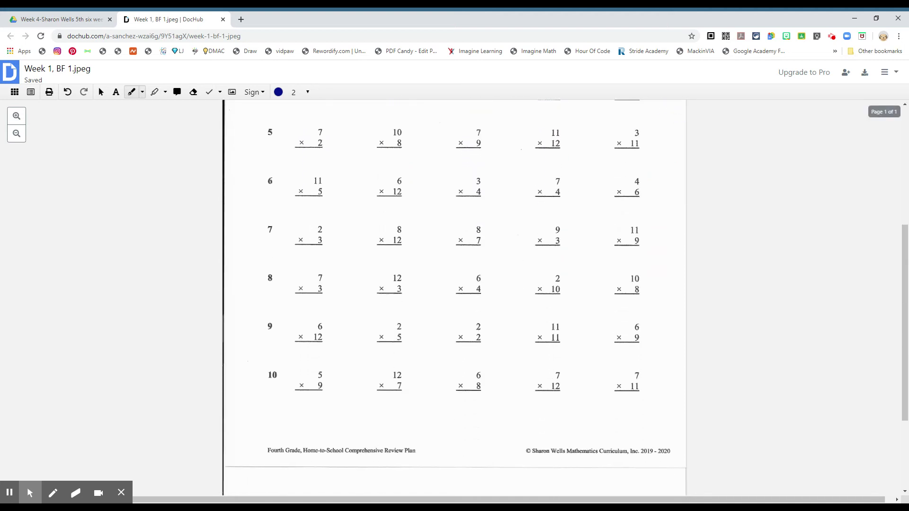
pyautogui.scroll(5, 454, 297)
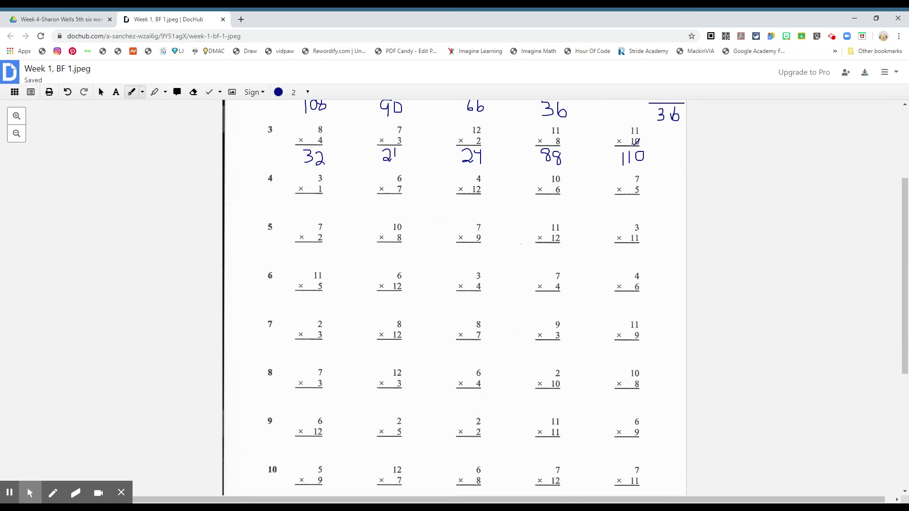
pyautogui.moveTo(311, 196); pyautogui.dragTo(312, 209)
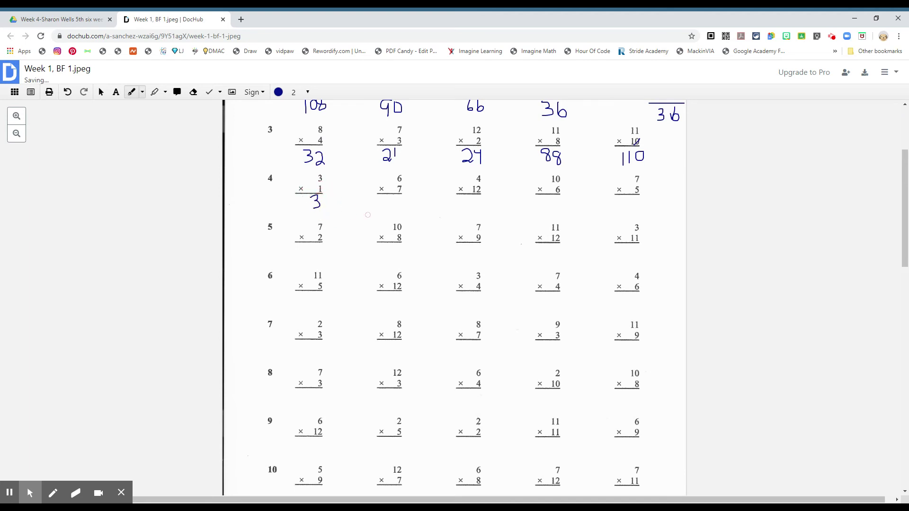
pyautogui.moveTo(387, 193); pyautogui.dragTo(405, 207)
pyautogui.moveTo(464, 194); pyautogui.dragTo(471, 200)
pyautogui.moveTo(470, 195); pyautogui.dragTo(476, 209)
pyautogui.moveTo(560, 172)
pyautogui.mouseDown()
pyautogui.moveTo(568, 207)
pyautogui.moveTo(557, 196)
pyautogui.moveTo(545, 205)
pyautogui.moveTo(557, 198)
pyautogui.mouseUp()
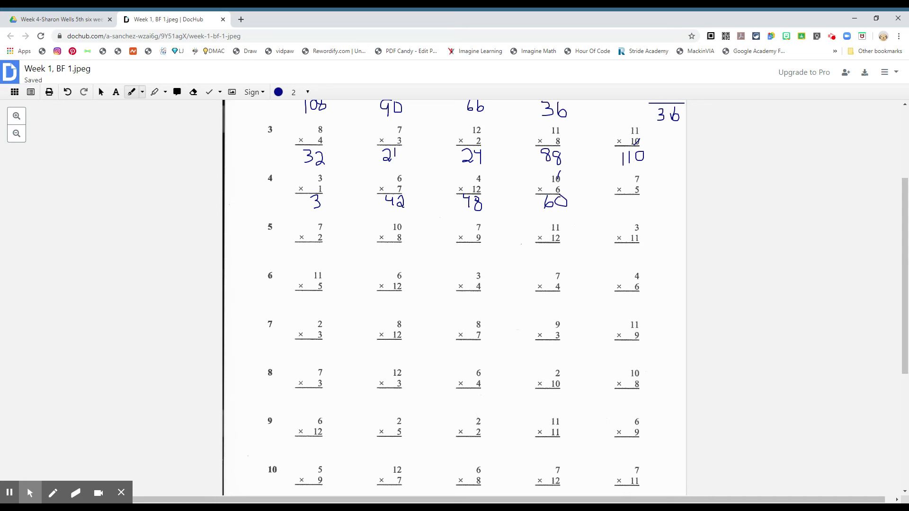
pyautogui.moveTo(625, 198)
pyautogui.mouseDown()
pyautogui.moveTo(633, 207)
pyautogui.moveTo(625, 210)
pyautogui.moveTo(640, 199)
pyautogui.moveTo(639, 213)
pyautogui.mouseUp()
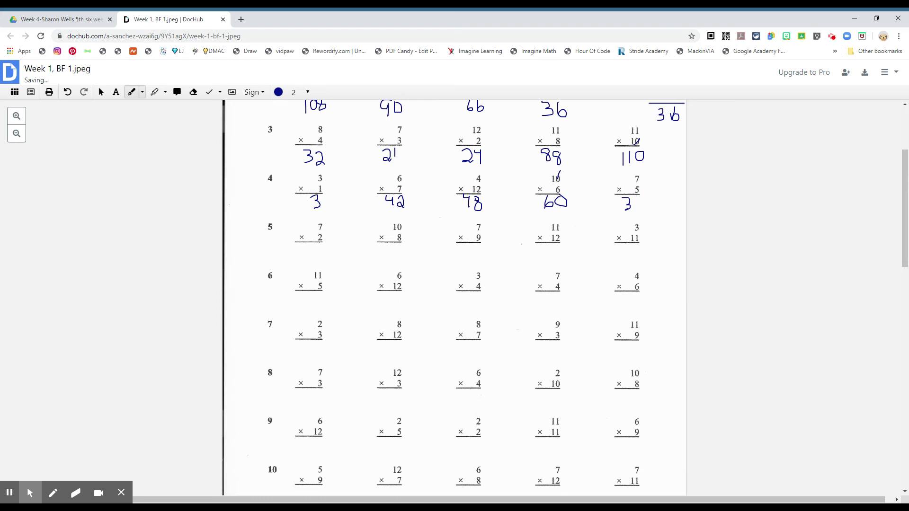
pyautogui.moveTo(309, 246)
pyautogui.mouseDown()
pyautogui.moveTo(308, 260)
pyautogui.moveTo(322, 249)
pyautogui.moveTo(321, 259)
pyautogui.mouseUp()
# Write 80, 63 and 33 in row 5, working 11 × 12 out to 132.
pyautogui.moveTo(397, 245)
pyautogui.mouseDown()
pyautogui.moveTo(404, 246)
pyautogui.moveTo(392, 245)
pyautogui.mouseUp()
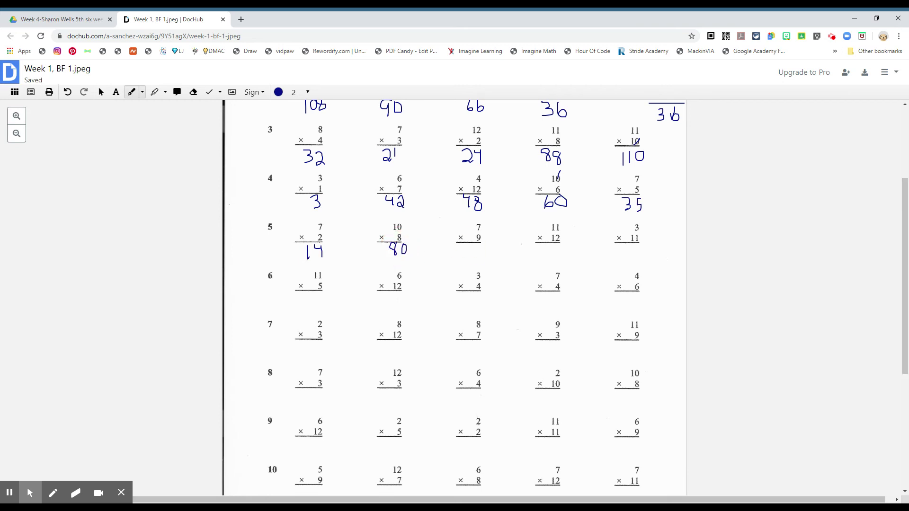
pyautogui.moveTo(469, 244)
pyautogui.mouseDown()
pyautogui.moveTo(467, 253)
pyautogui.moveTo(483, 254)
pyautogui.moveTo(475, 258)
pyautogui.mouseUp()
pyautogui.moveTo(552, 246); pyautogui.dragTo(560, 254)
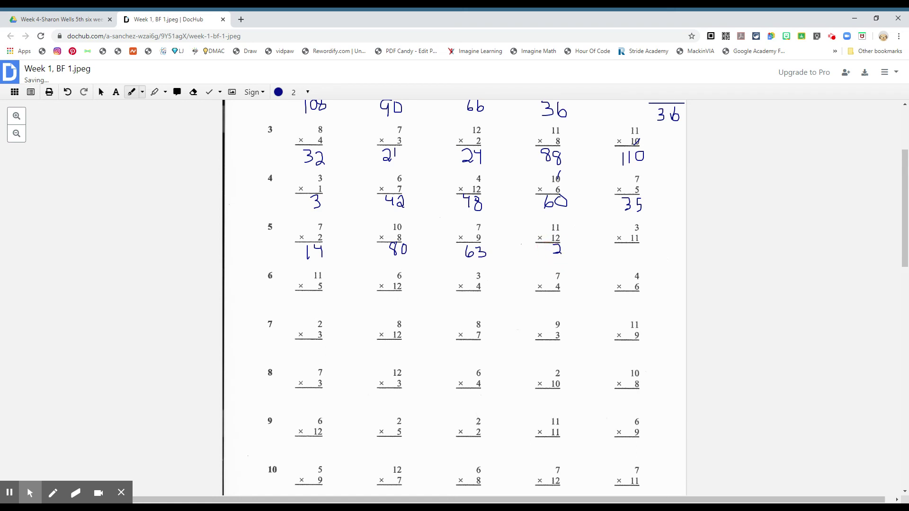
pyautogui.moveTo(556, 233)
pyautogui.mouseDown()
pyautogui.moveTo(562, 241)
pyautogui.moveTo(544, 258)
pyautogui.moveTo(546, 268)
pyautogui.moveTo(564, 258)
pyautogui.moveTo(554, 267)
pyautogui.mouseUp()
pyautogui.moveTo(535, 259)
pyautogui.mouseDown()
pyautogui.moveTo(535, 268)
pyautogui.moveTo(571, 270)
pyautogui.moveTo(527, 268)
pyautogui.mouseUp()
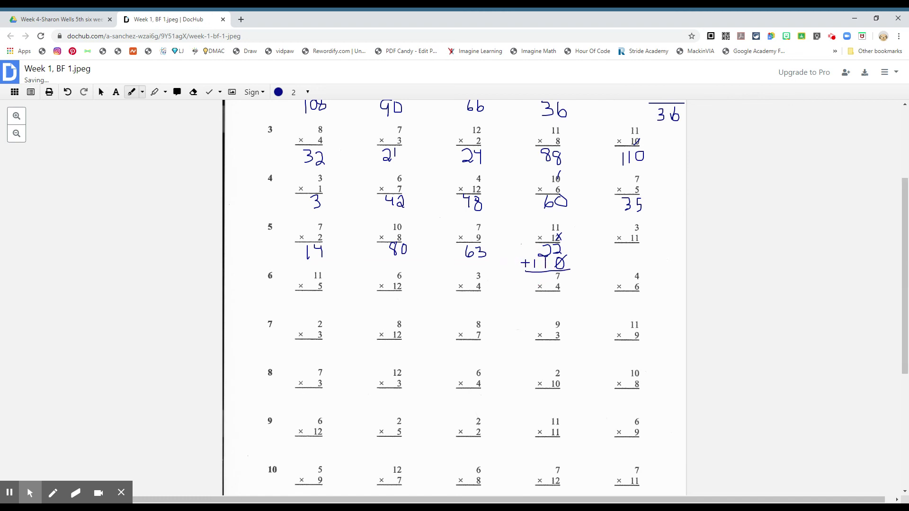
pyautogui.moveTo(591, 236)
pyautogui.mouseDown()
pyautogui.moveTo(600, 247)
pyautogui.moveTo(587, 235)
pyautogui.moveTo(585, 248)
pyautogui.moveTo(531, 253)
pyautogui.moveTo(537, 247)
pyautogui.mouseUp()
pyautogui.moveTo(631, 248)
pyautogui.mouseDown()
pyautogui.moveTo(633, 262)
pyautogui.moveTo(647, 255)
pyautogui.moveTo(642, 261)
pyautogui.mouseUp()
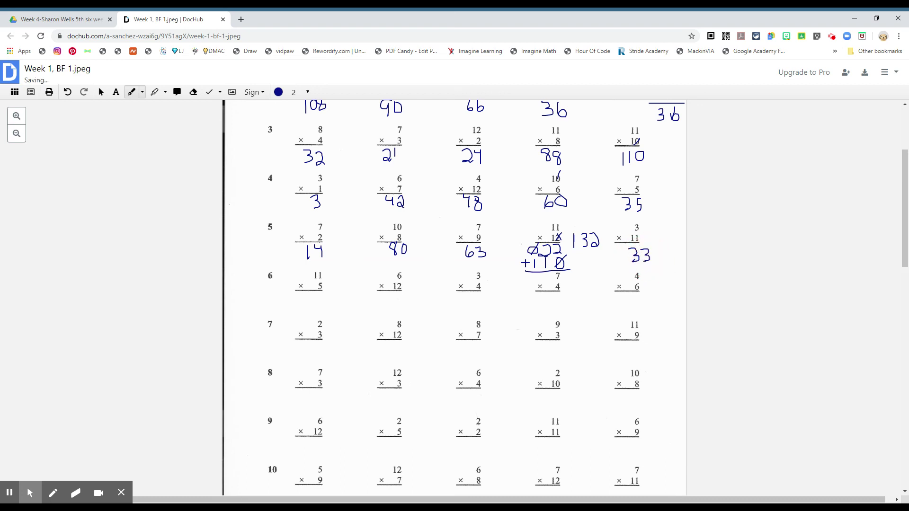
pyautogui.scroll(-1, 455, 284)
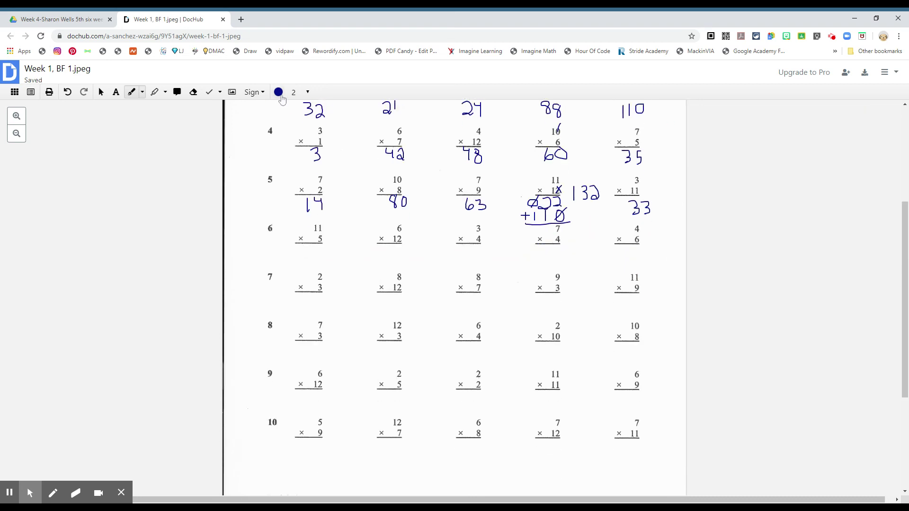
# Switch the pen to red #F04124 and draw a box around rows 6–10.
pyautogui.click(279, 92)
pyautogui.click(306, 209)
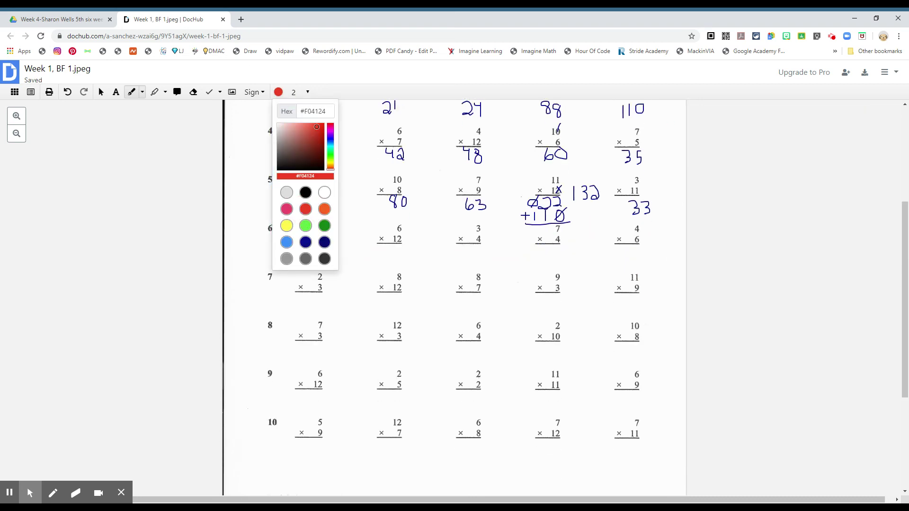
pyautogui.moveTo(263, 449)
pyautogui.mouseDown()
pyautogui.moveTo(640, 450)
pyautogui.moveTo(659, 326)
pyautogui.moveTo(655, 221)
pyautogui.moveTo(595, 225)
pyautogui.mouseUp()
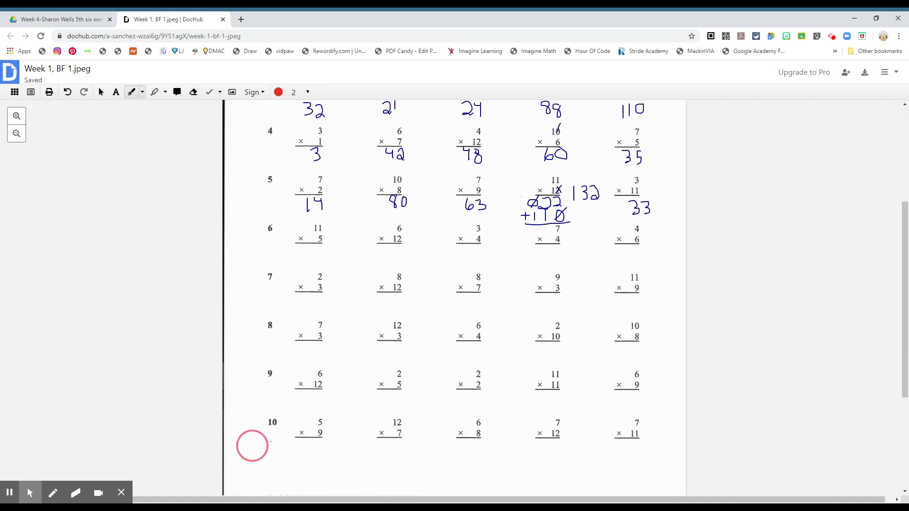
pyautogui.moveTo(252, 447); pyautogui.dragTo(262, 447)
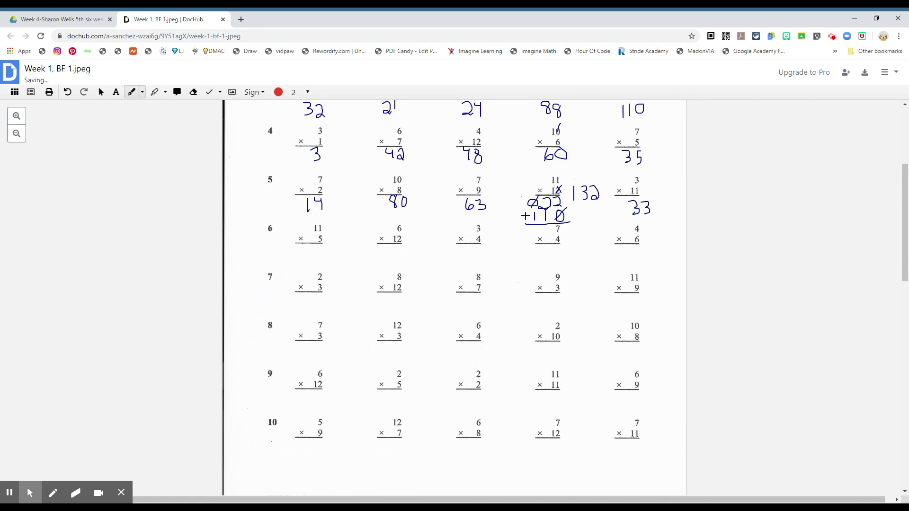